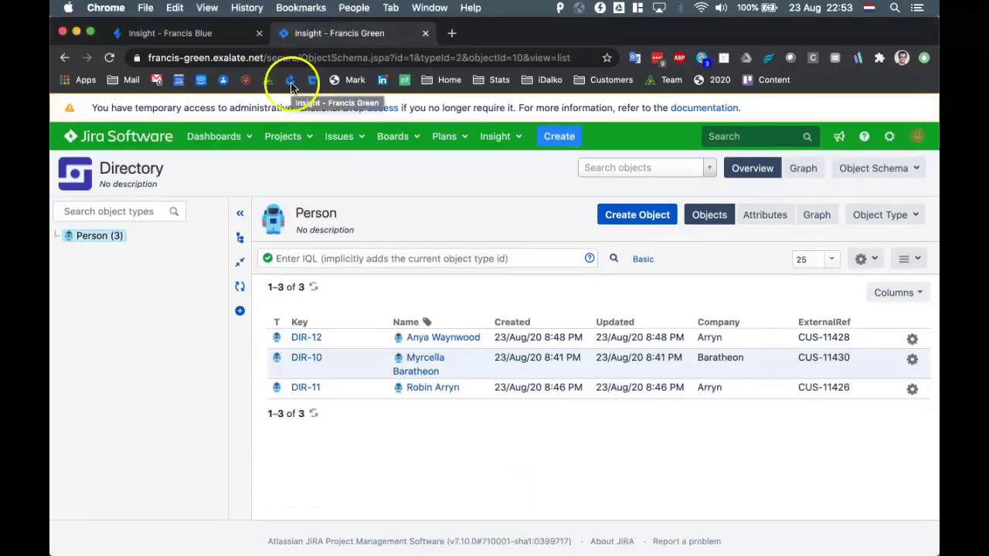
# In the blue Jira's Customers schema, review the GOT House and Character object types and open the first Arryn character's details.
pyautogui.click(200, 34)
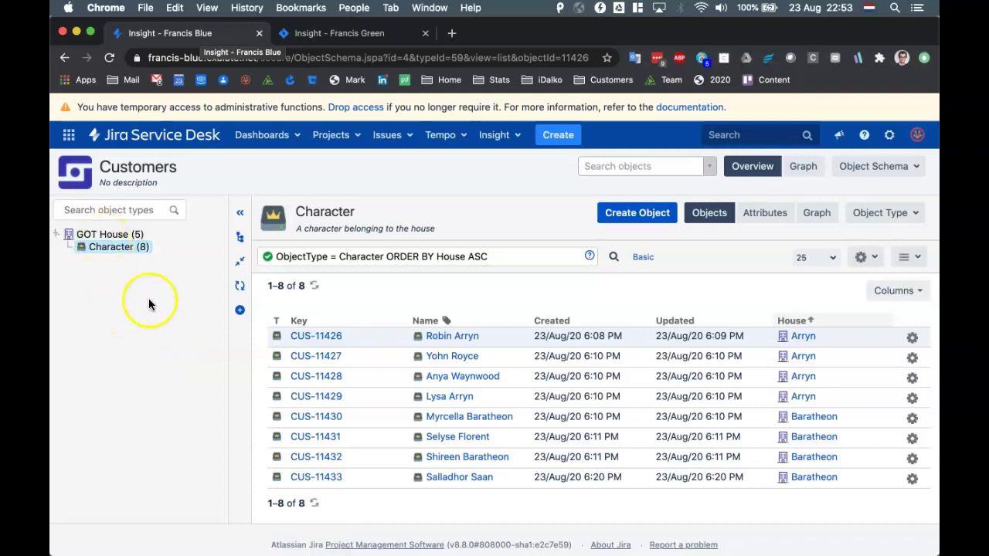
pyautogui.click(499, 135)
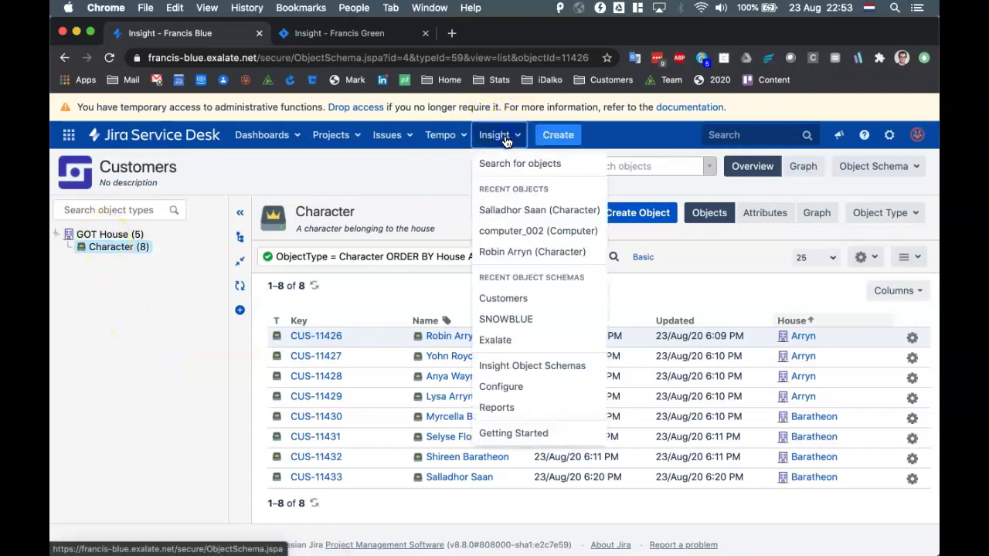
pyautogui.click(415, 167)
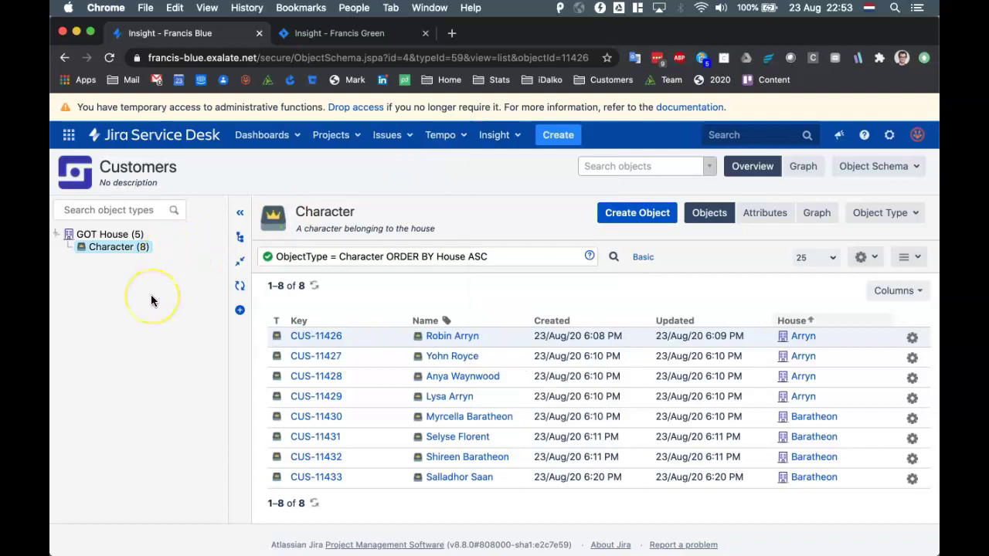
pyautogui.click(107, 235)
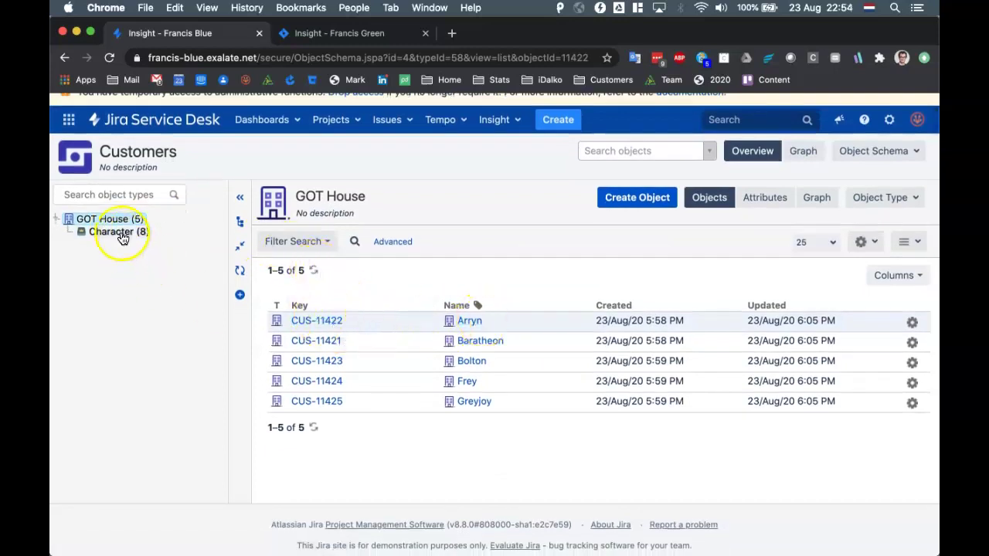
pyautogui.click(122, 232)
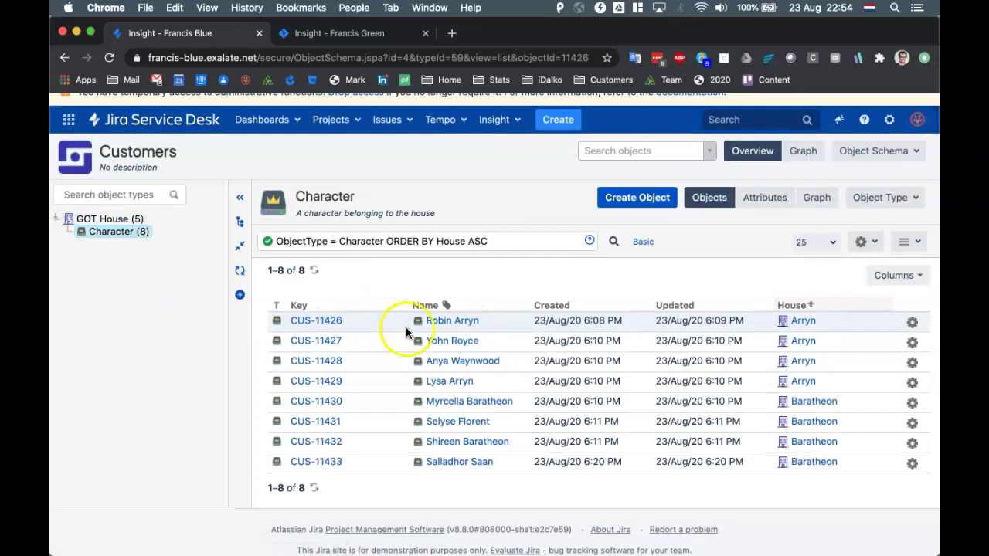
pyautogui.click(327, 321)
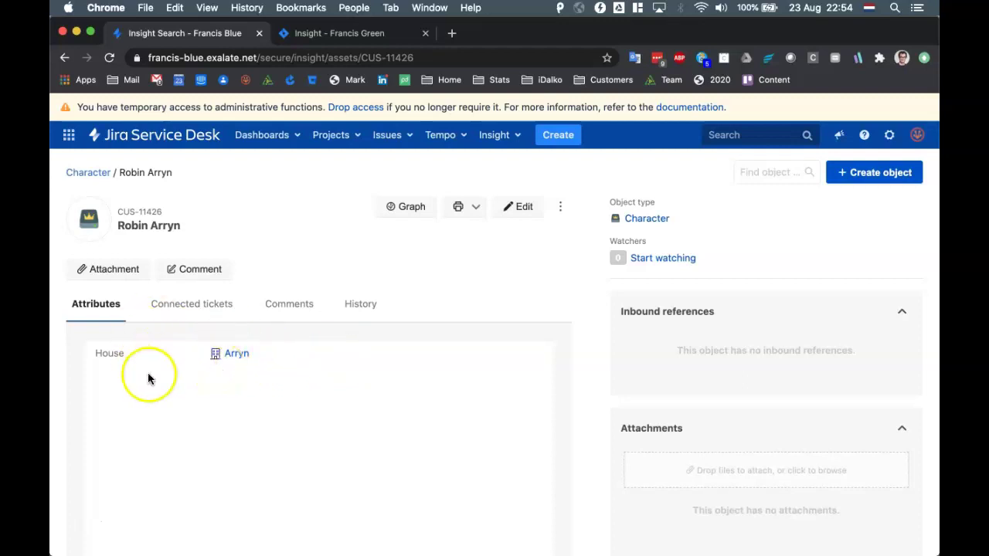
# Open the BOUR1 (BRA) project and review its queue of all open issues.
pyautogui.click(361, 142)
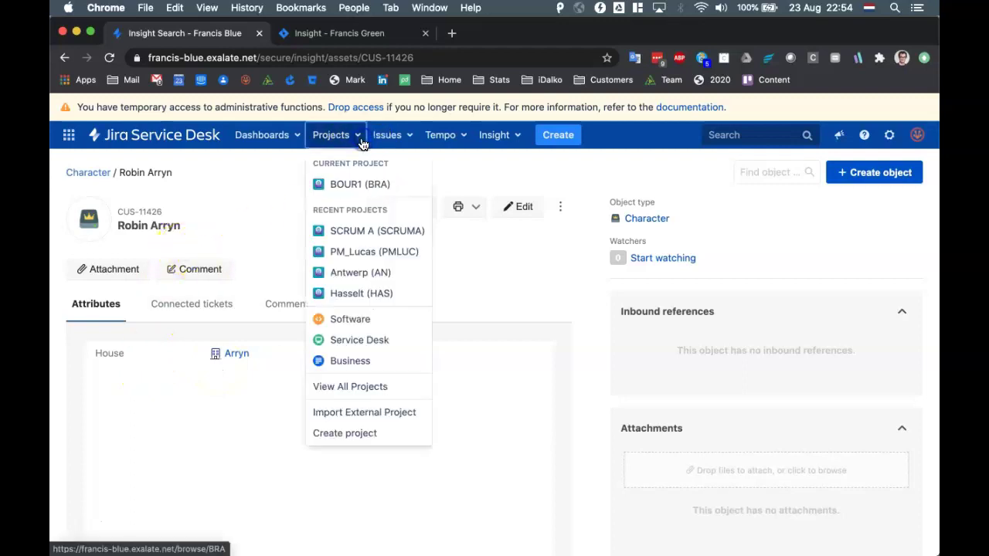
pyautogui.click(340, 183)
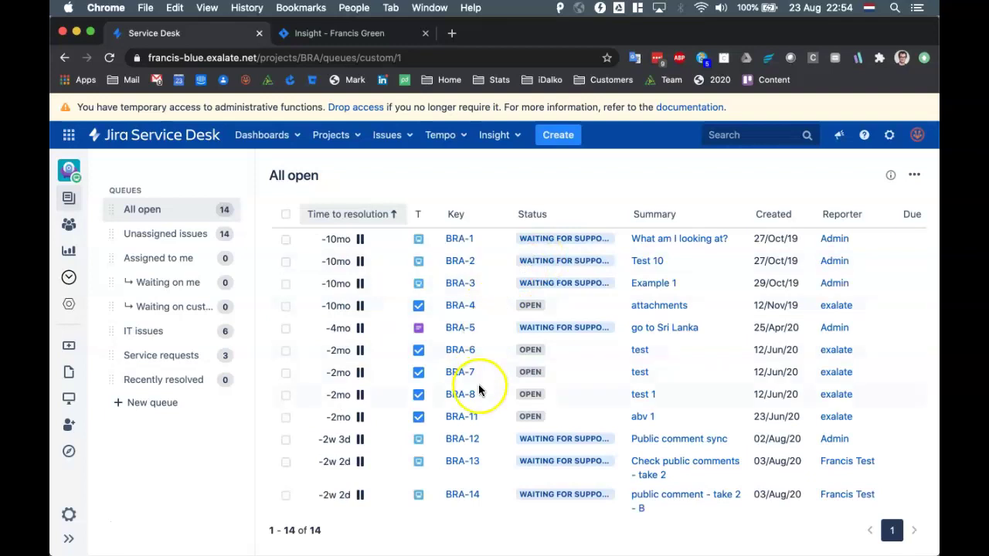
pyautogui.scroll(-1, 477, 430)
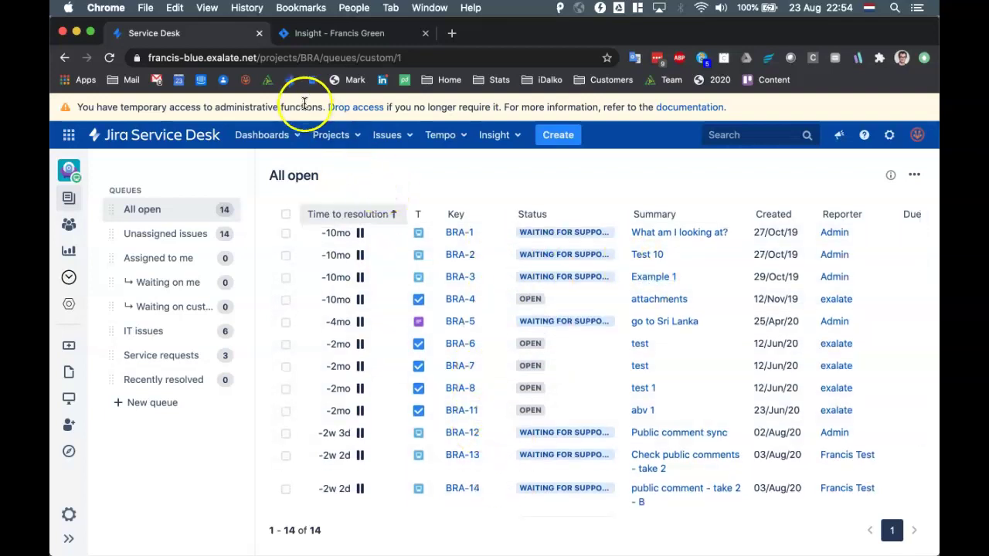
# Open the recent issue BRA-16 and inspect its Character field without changing the value.
pyautogui.click(390, 137)
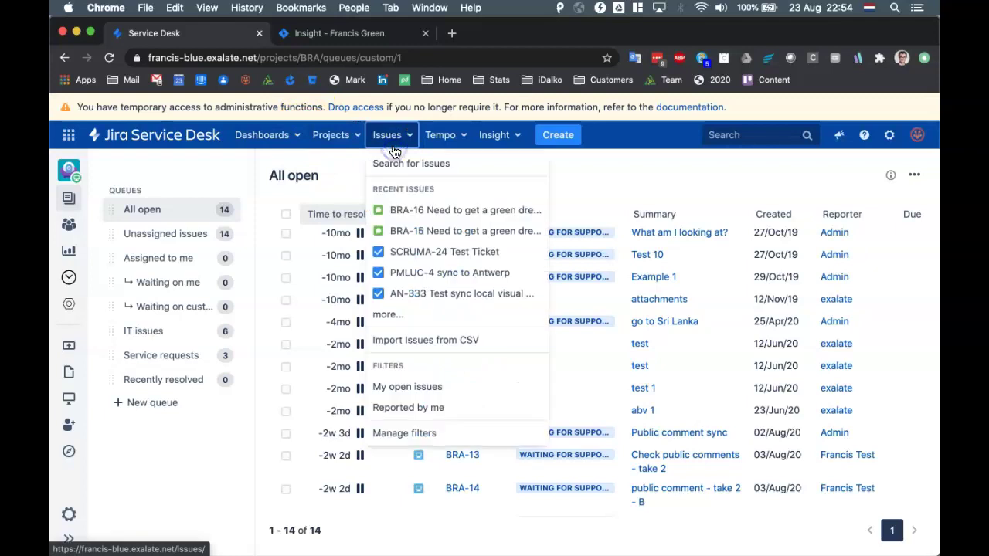
pyautogui.click(415, 220)
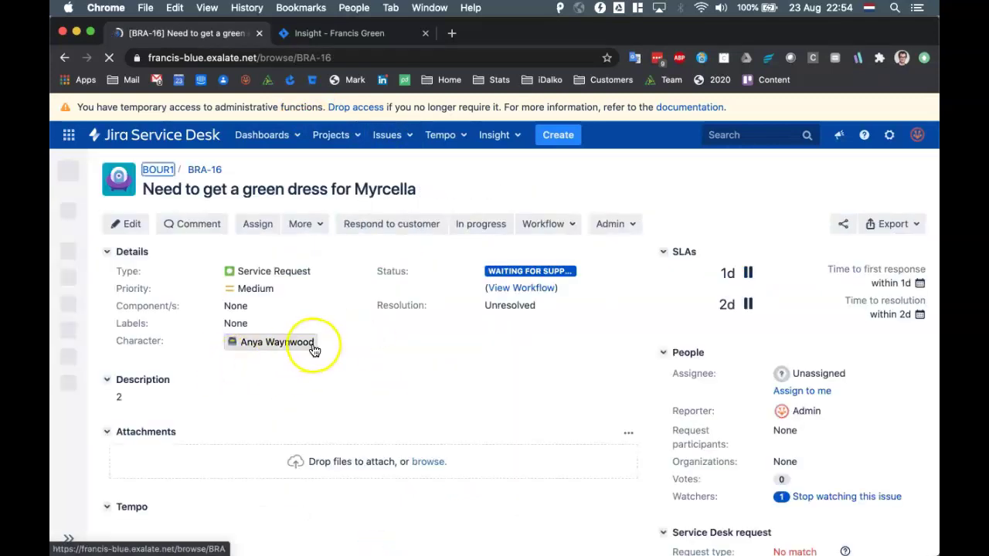
pyautogui.click(332, 343)
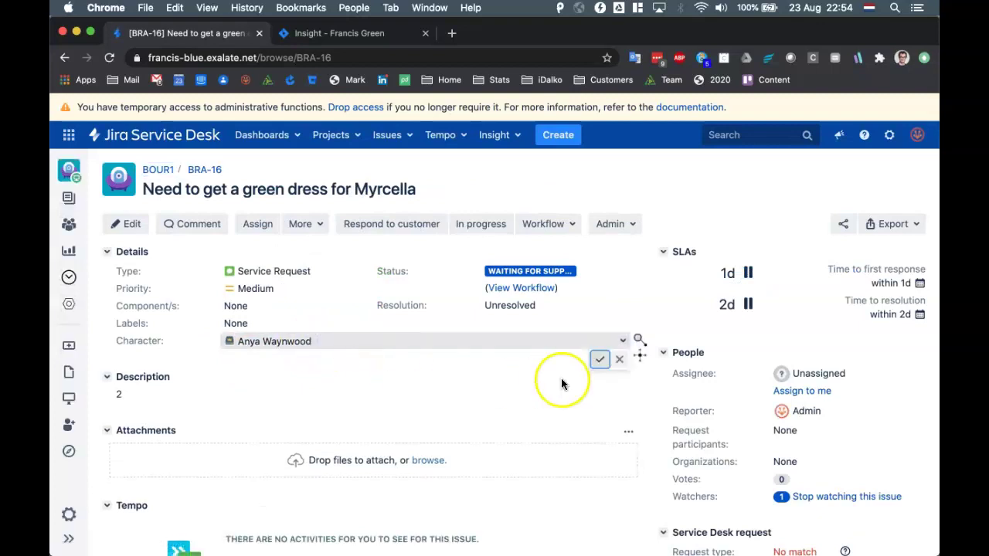
pyautogui.click(622, 360)
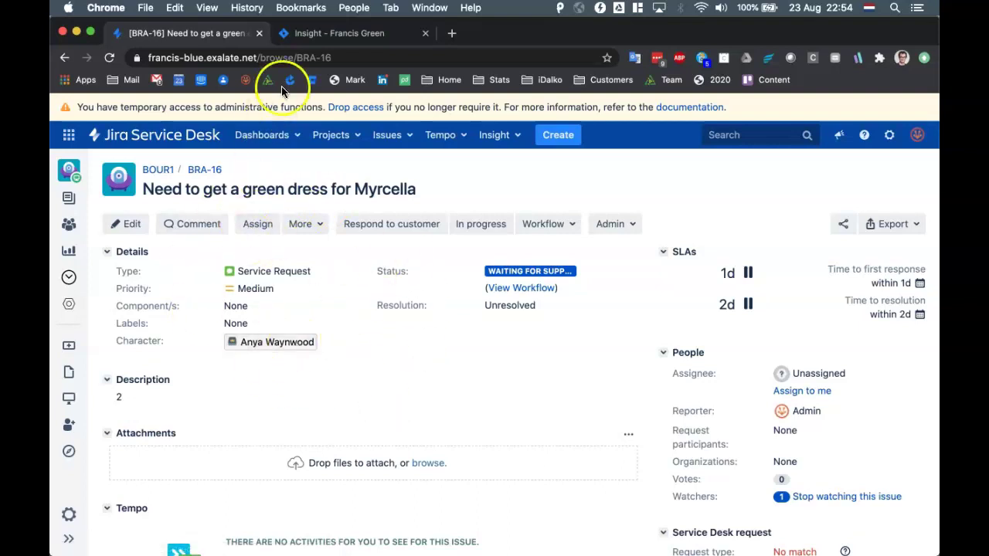
# Switch to the green Jira instance and open the France (FR) project to view the FR-33 issue.
pyautogui.click(313, 34)
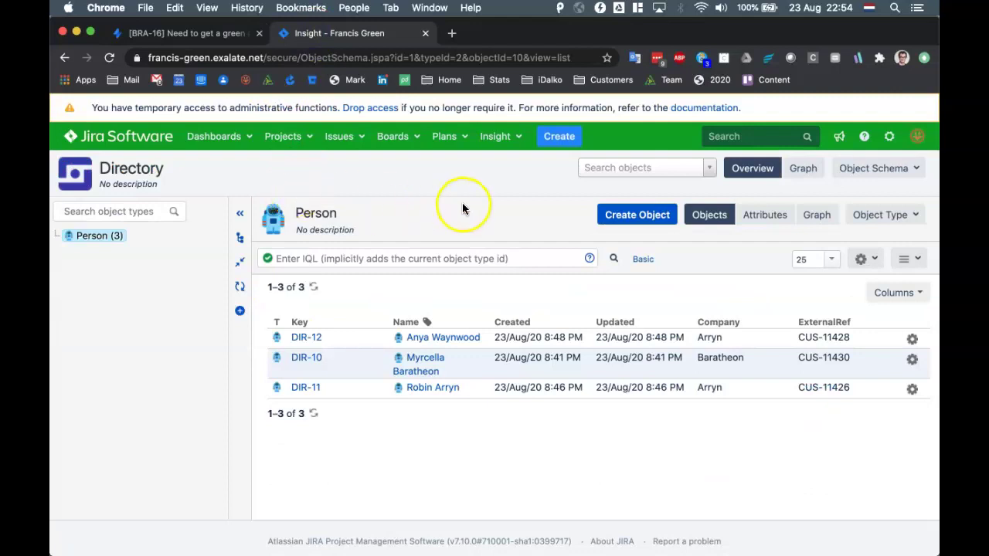
pyautogui.click(294, 136)
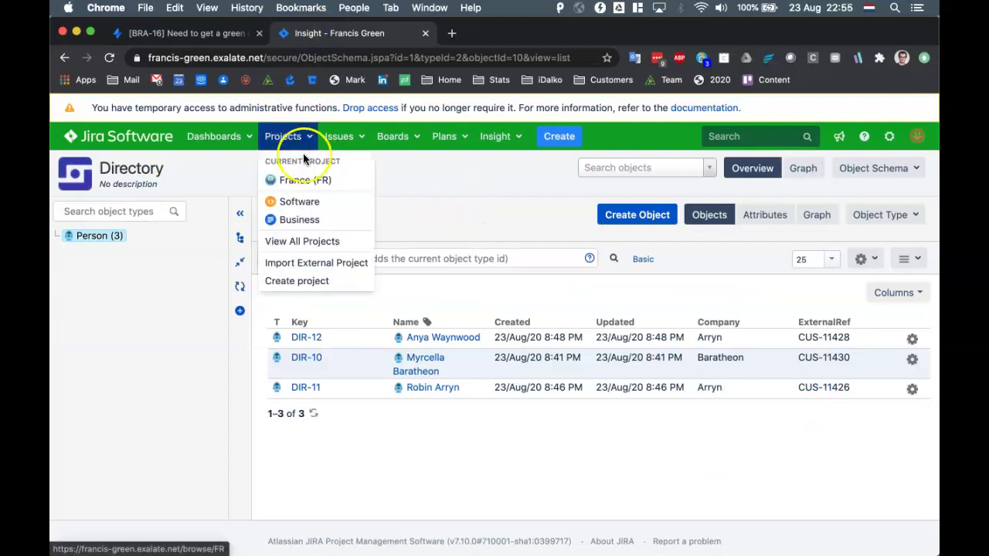
pyautogui.click(323, 181)
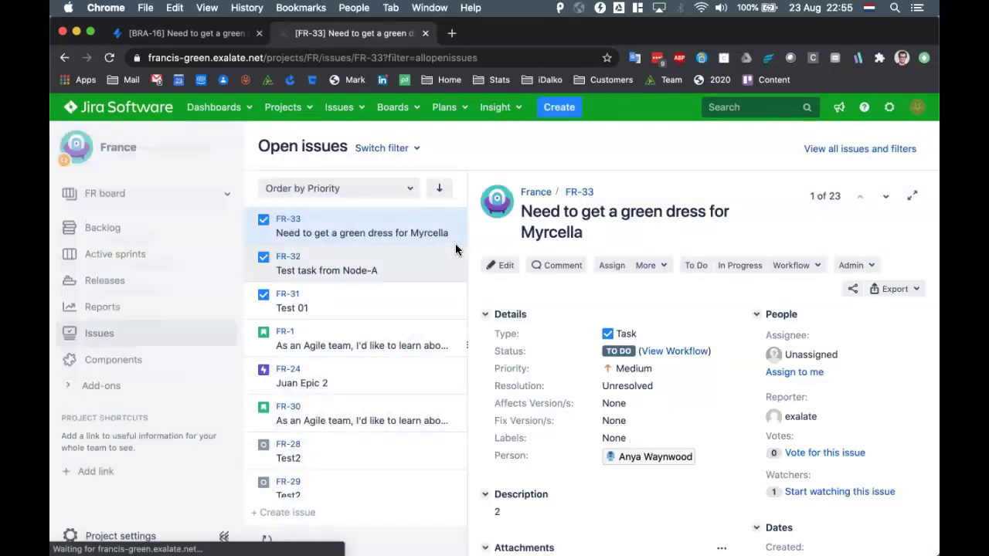
# Back in the blue Jira, start a Service Request in BOUR1 (BRA) with the summary "Need a new costume".
pyautogui.click(213, 32)
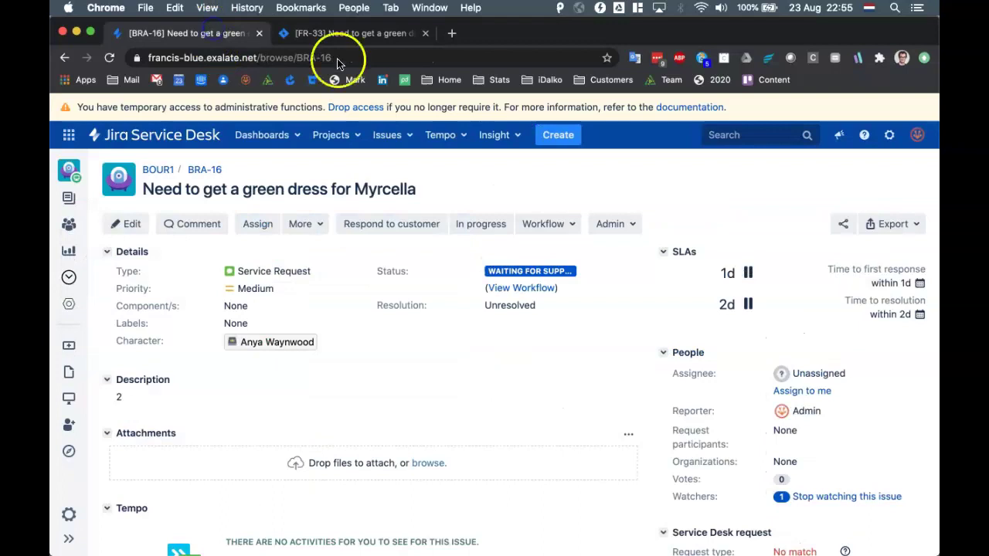
pyautogui.click(563, 134)
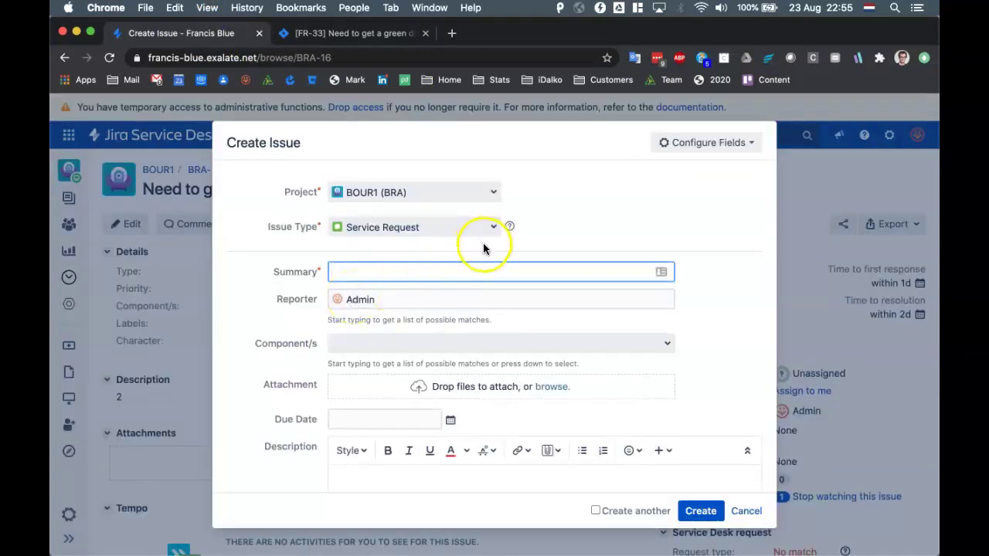
pyautogui.click(431, 274)
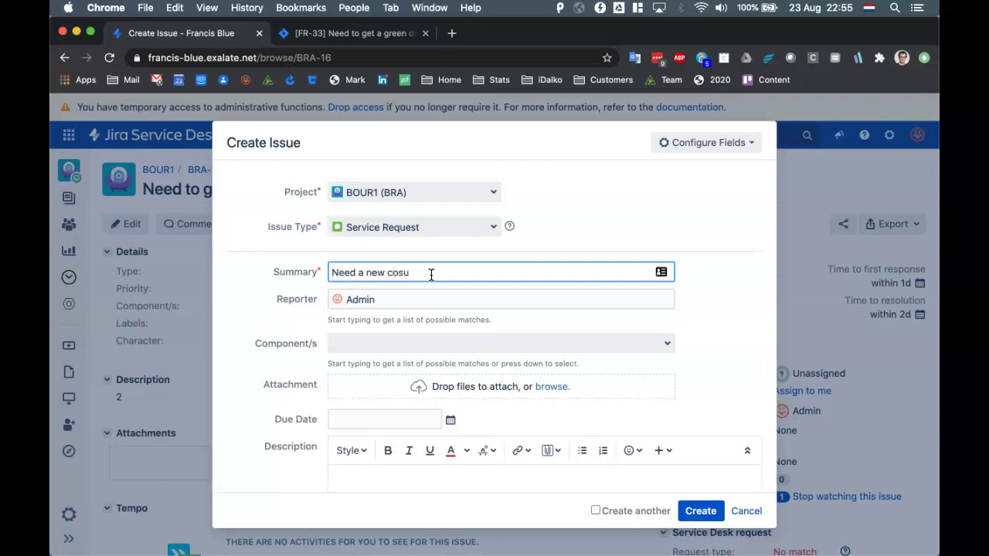
pyautogui.press('Tab')
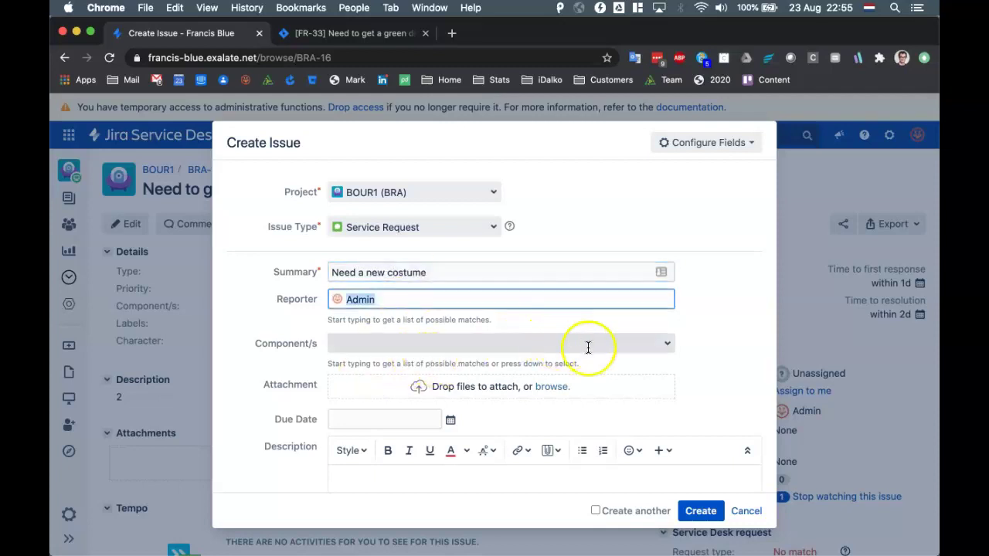
# Set the new request's Character to Selyse Florent, create the issue and open it.
pyautogui.scroll(-5, 452, 342)
pyautogui.scroll(-8, 453, 343)
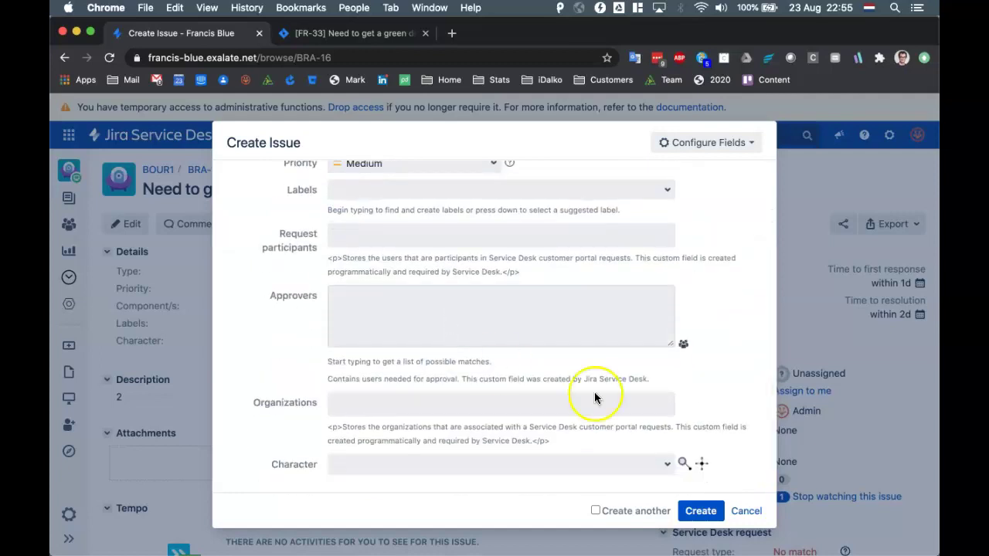
pyautogui.click(667, 466)
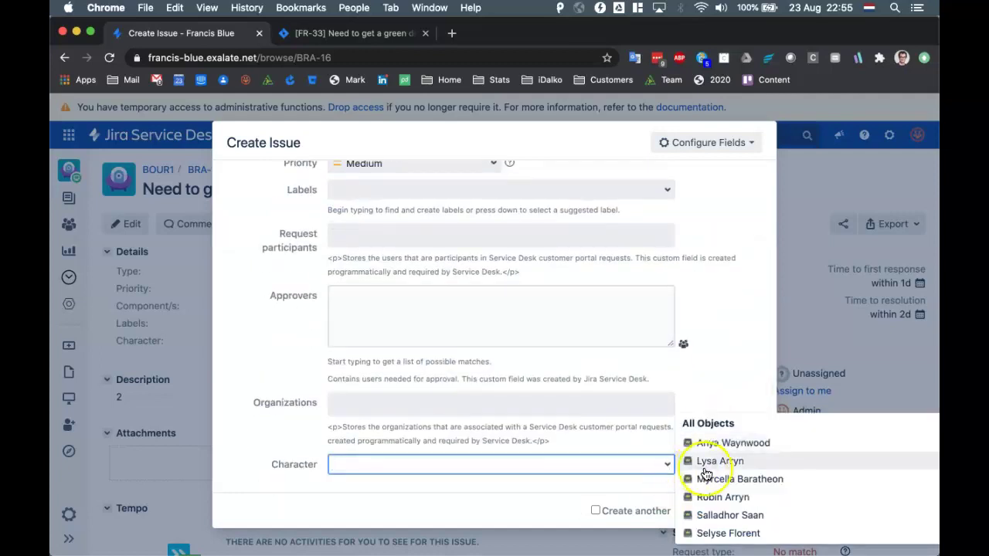
pyautogui.click(754, 533)
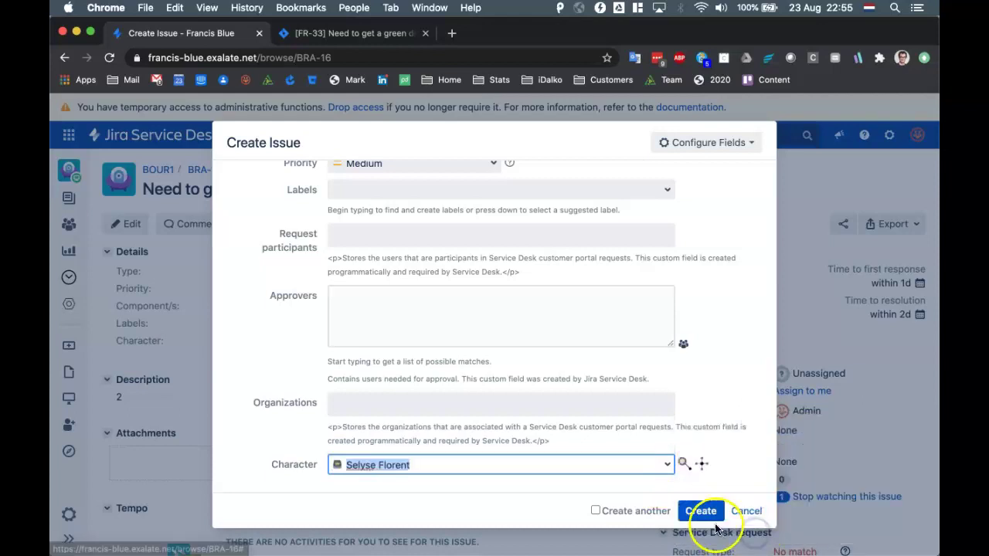
pyautogui.click(700, 511)
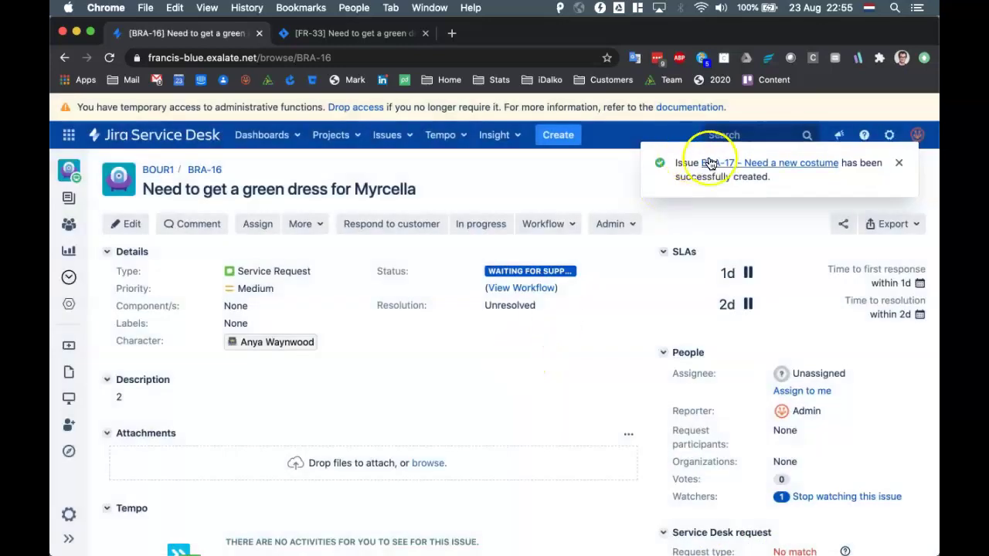
pyautogui.click(736, 165)
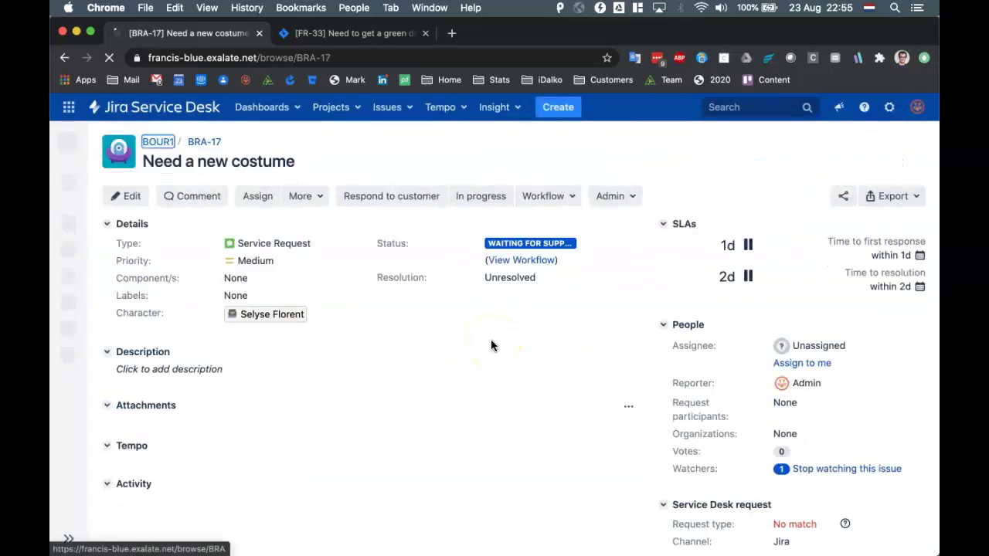
# In the green Jira, open the Insight Directory schema and check its list of Person objects.
pyautogui.click(336, 39)
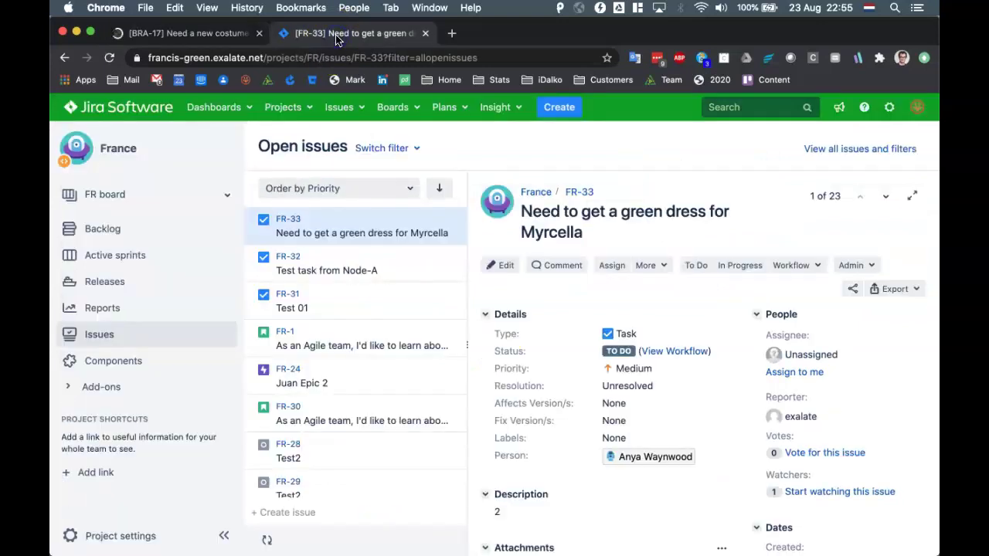
pyautogui.click(515, 109)
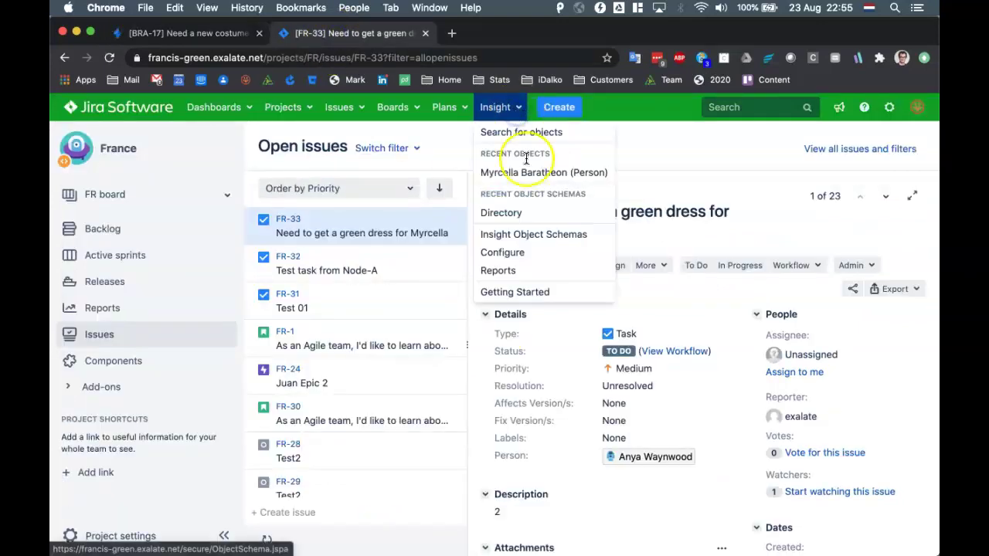
pyautogui.click(510, 214)
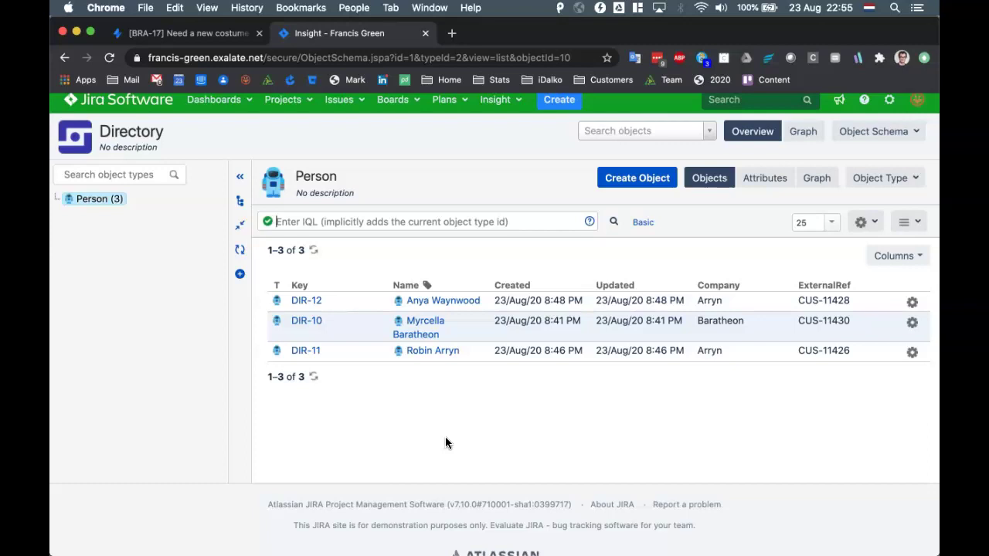
# Return to BRA-17 in the blue Jira and exalate the issue over the insight2 connection.
pyautogui.click(185, 33)
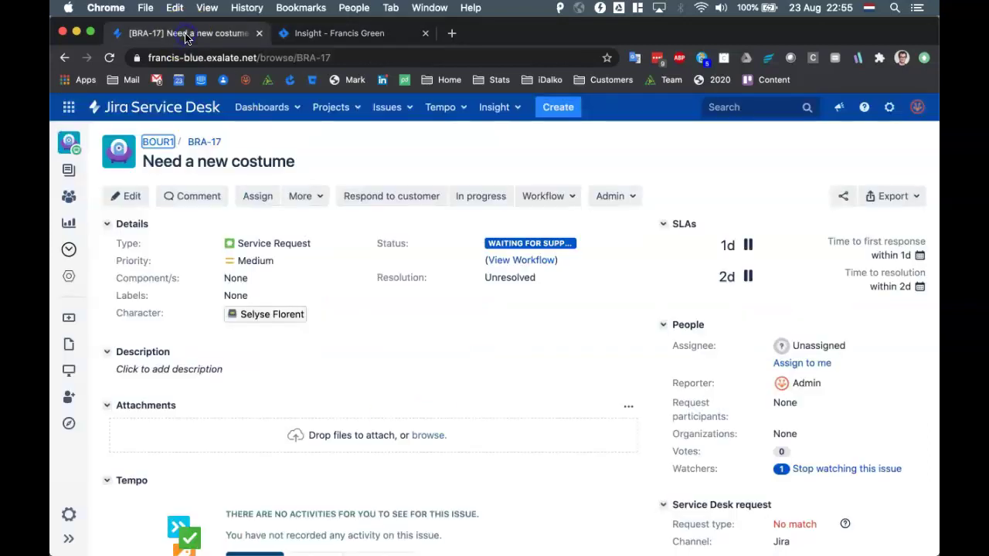
pyautogui.click(309, 196)
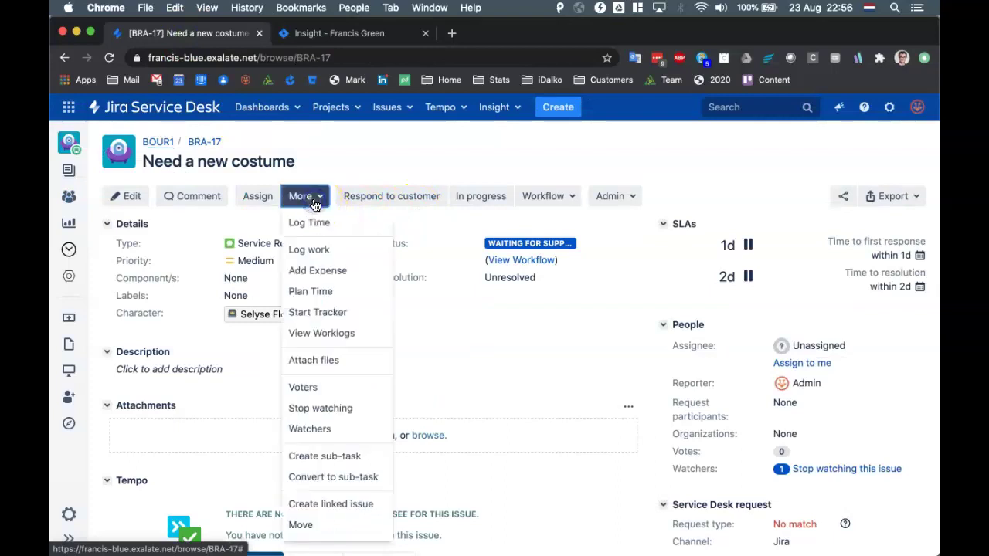
pyautogui.scroll(-3, 340, 348)
pyautogui.scroll(-1, 340, 349)
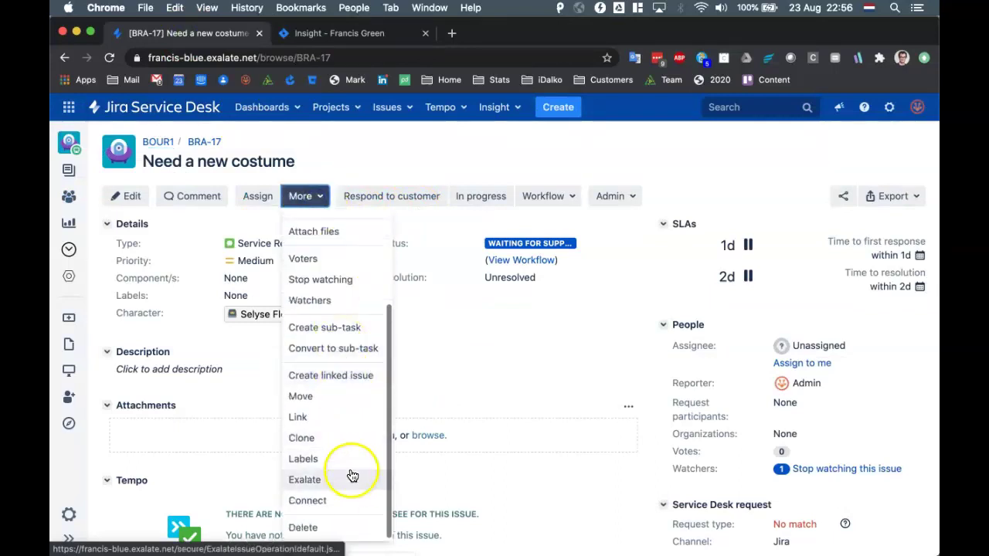
pyautogui.click(347, 479)
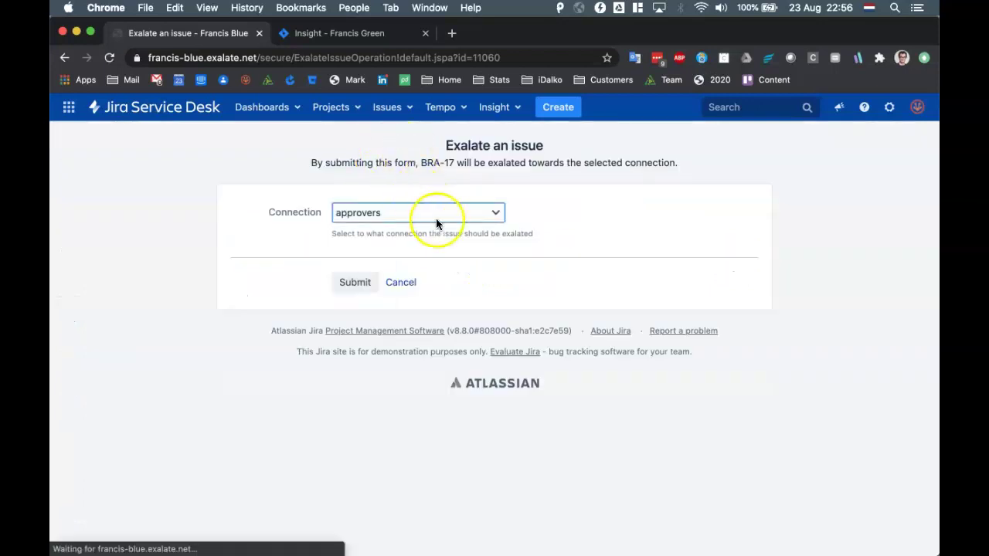
pyautogui.click(439, 219)
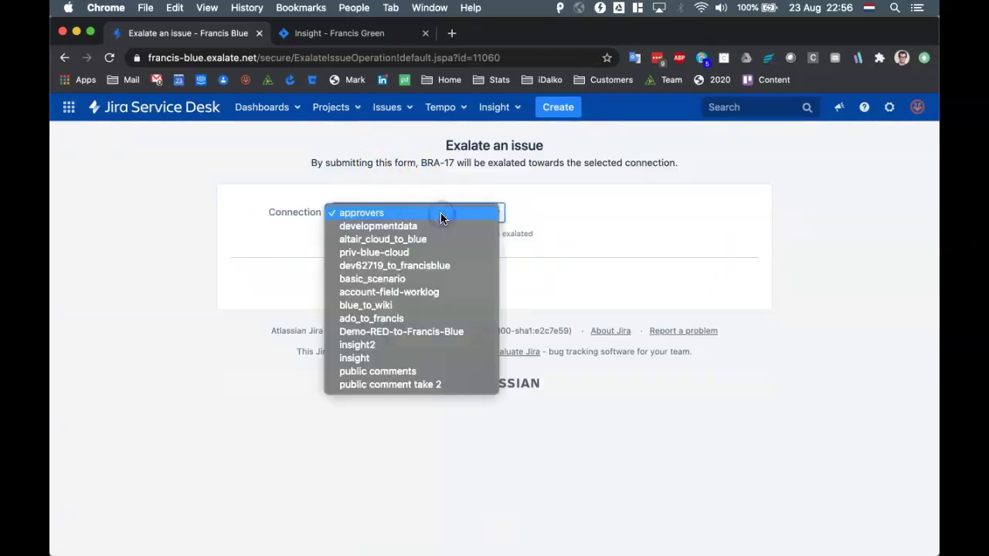
pyautogui.click(407, 344)
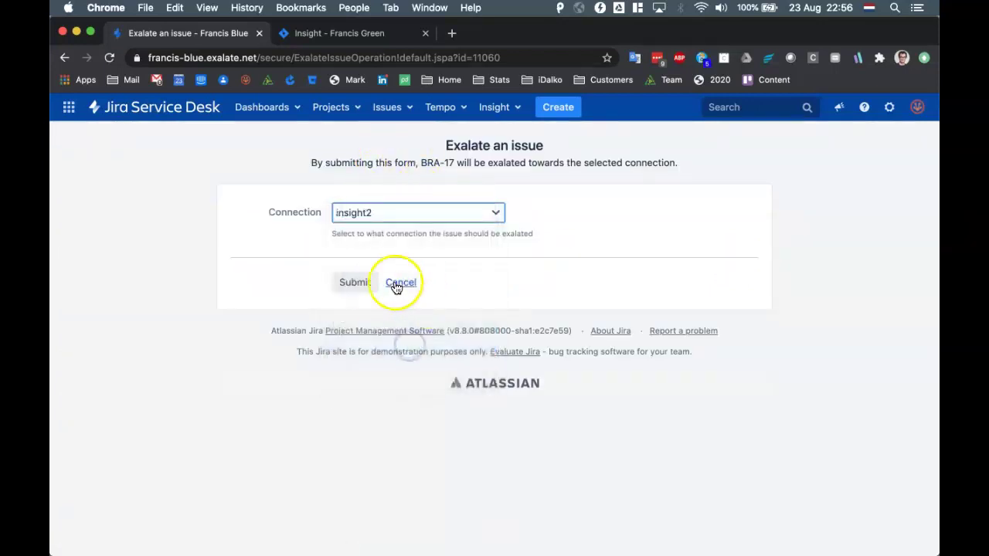
pyautogui.click(363, 285)
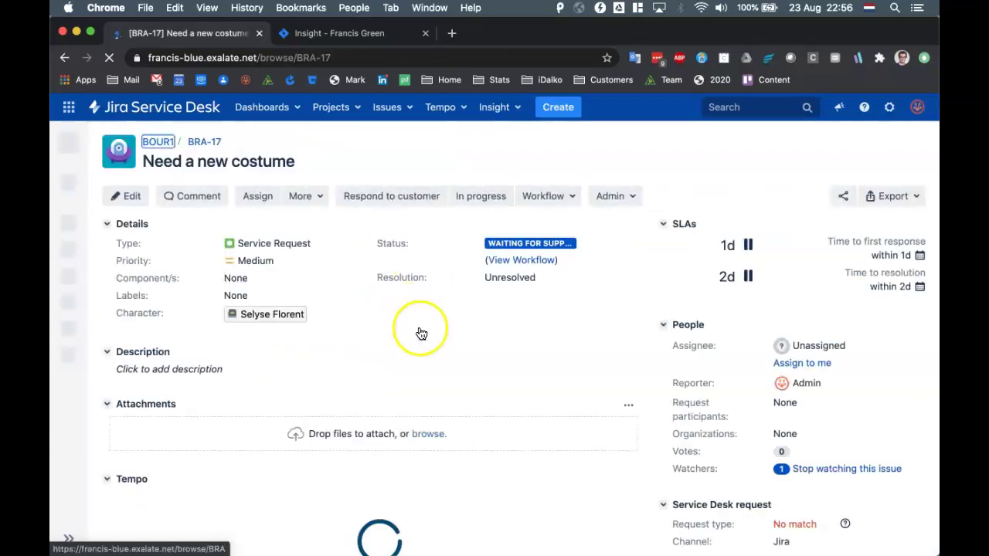
# Check the Sync Status of BRA-17 and open the linked green Jira issue FR-35 in its own browser tab.
pyautogui.scroll(-2, 421, 333)
pyautogui.scroll(-5, 421, 333)
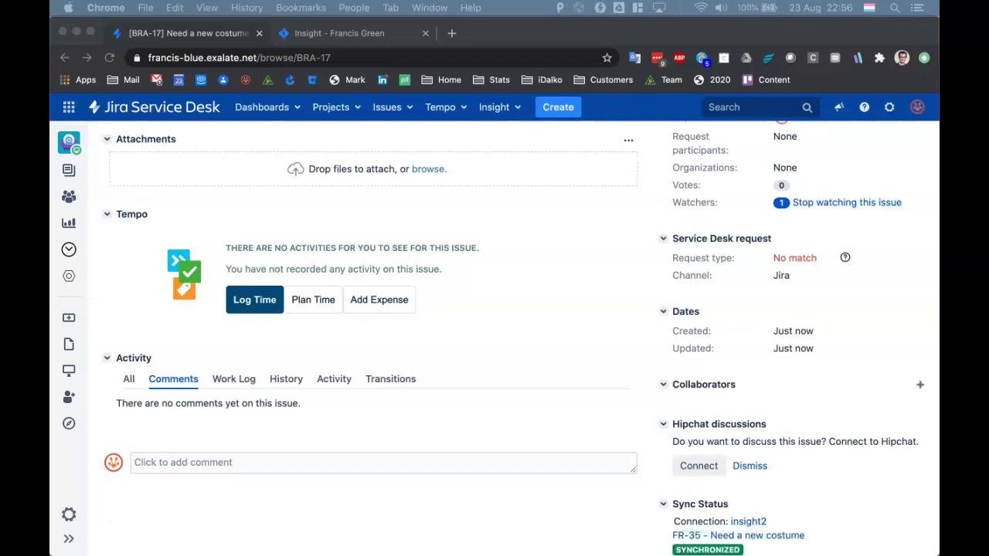
pyautogui.rightClick(770, 537)
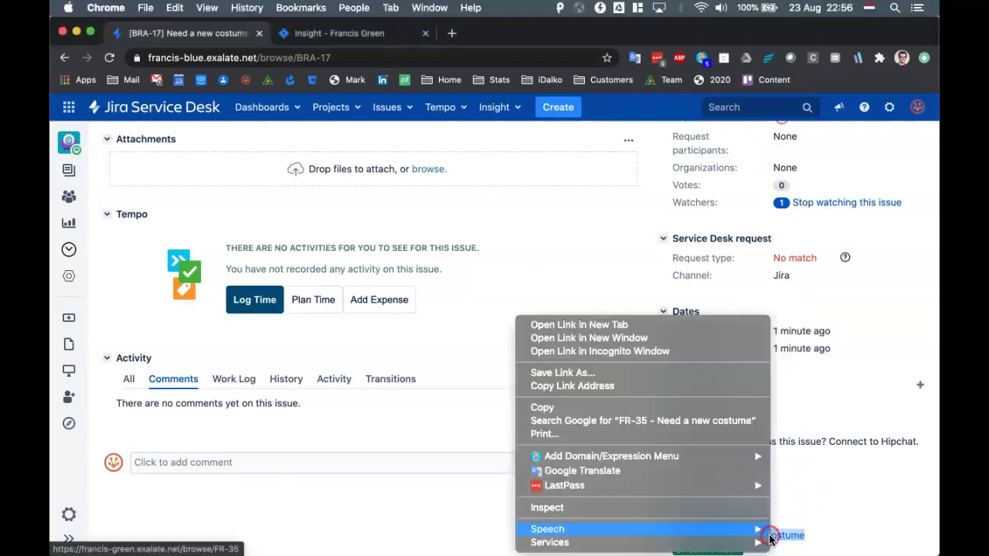
pyautogui.click(687, 324)
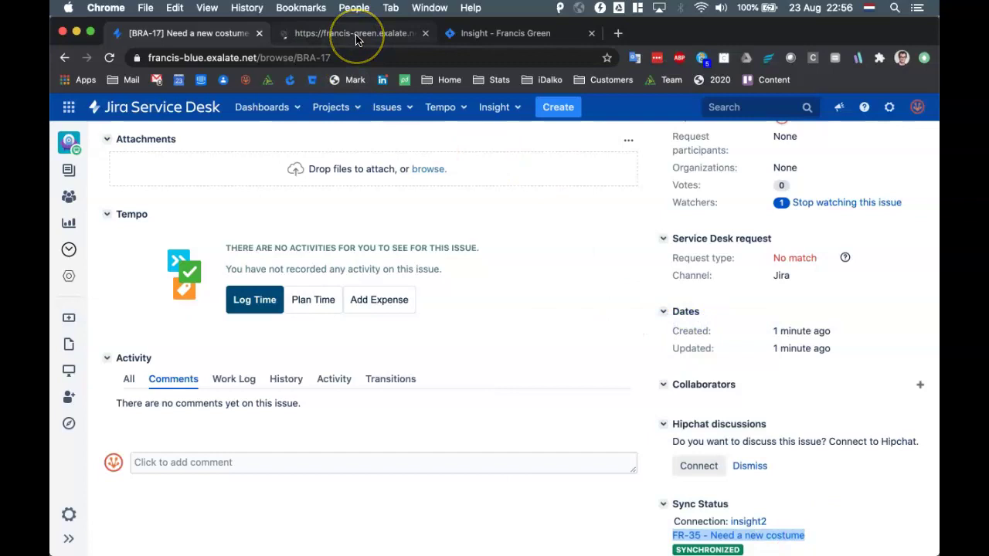
pyautogui.click(356, 34)
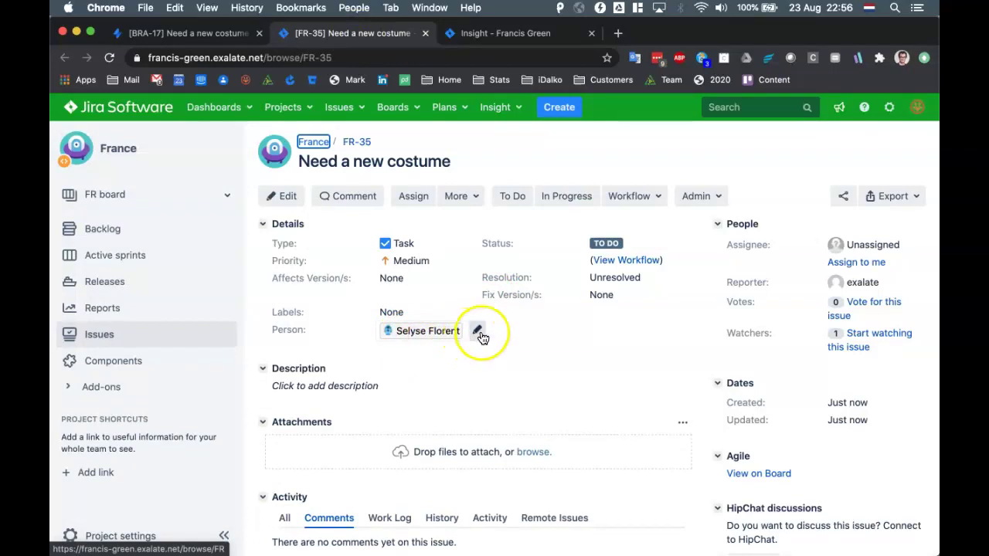
# Refresh the Person objects in the green Jira's Insight Directory and open the Selyse Florent object DIR-13 to examine its attributes.
pyautogui.click(525, 32)
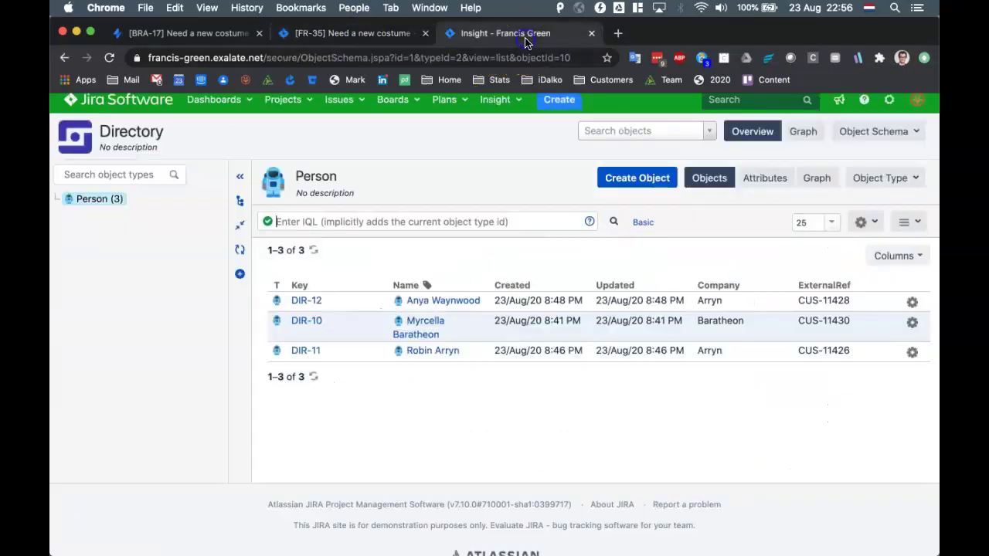
pyautogui.click(239, 257)
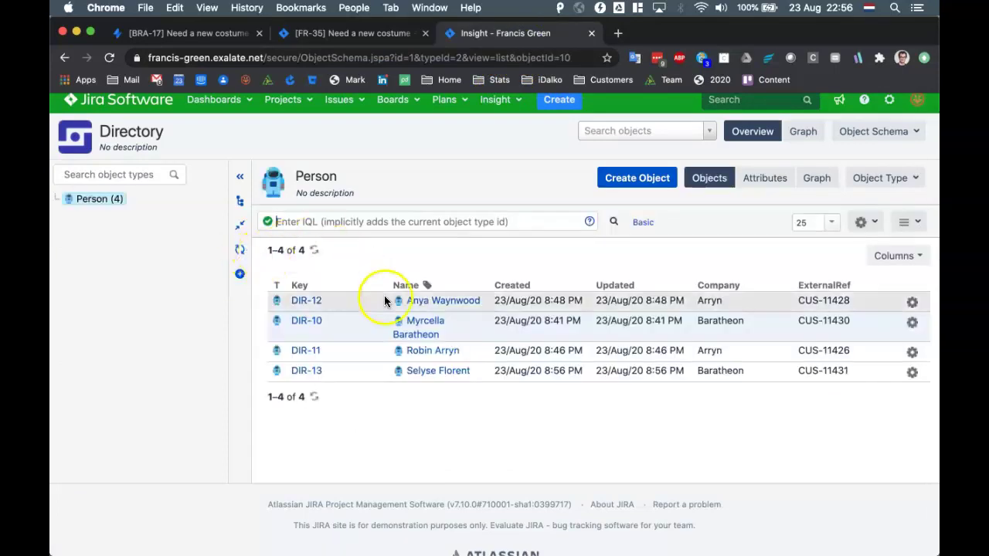
pyautogui.click(307, 374)
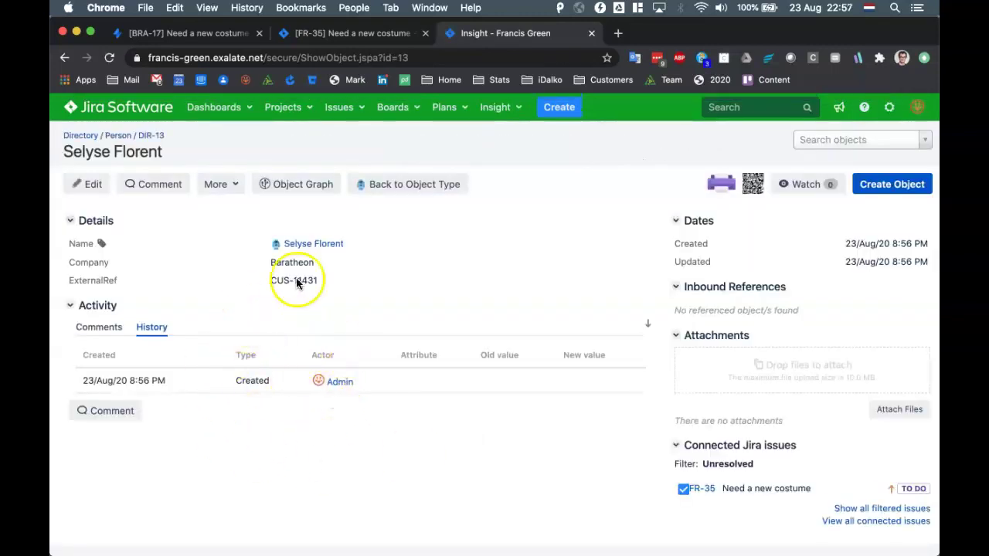
# Back in BRA-17, examine Selyse Florent's key and house in the Character object chooser, leaving the field unchanged.
pyautogui.click(199, 34)
pyautogui.scroll(5, 289, 347)
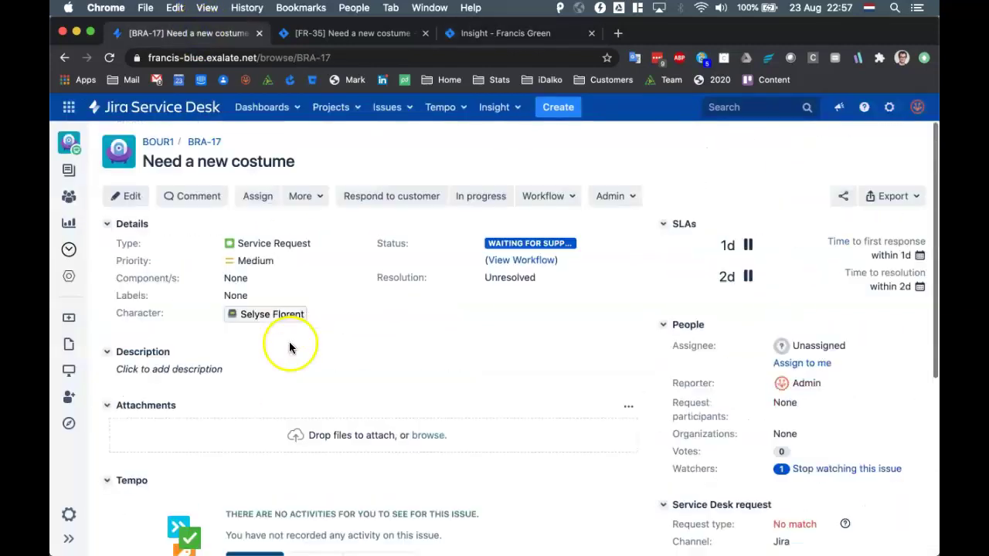
pyautogui.click(323, 313)
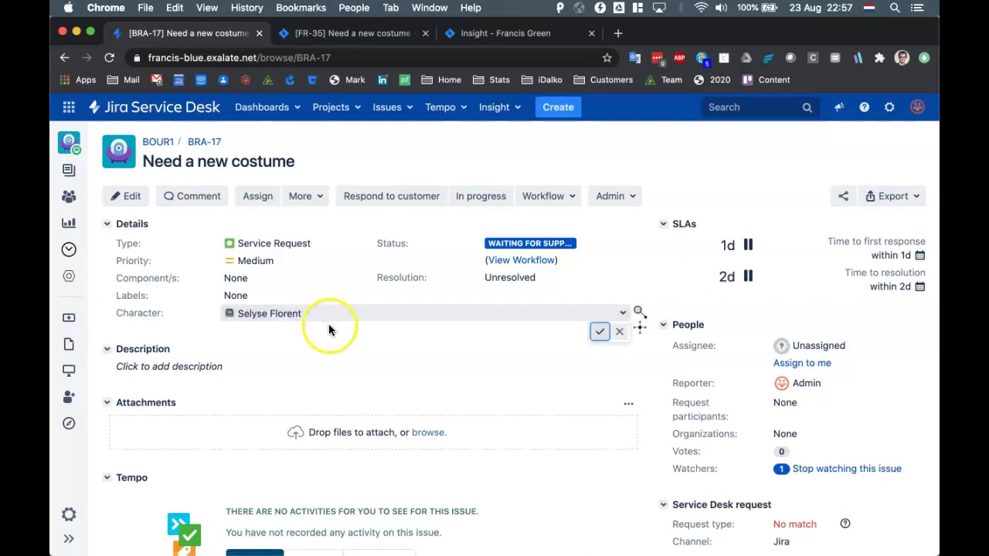
pyautogui.click(637, 313)
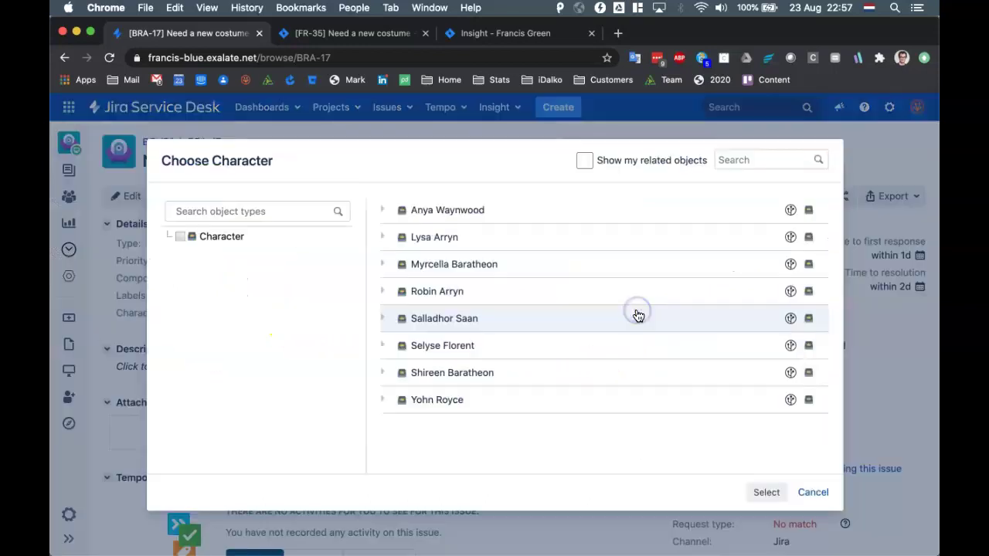
pyautogui.click(421, 345)
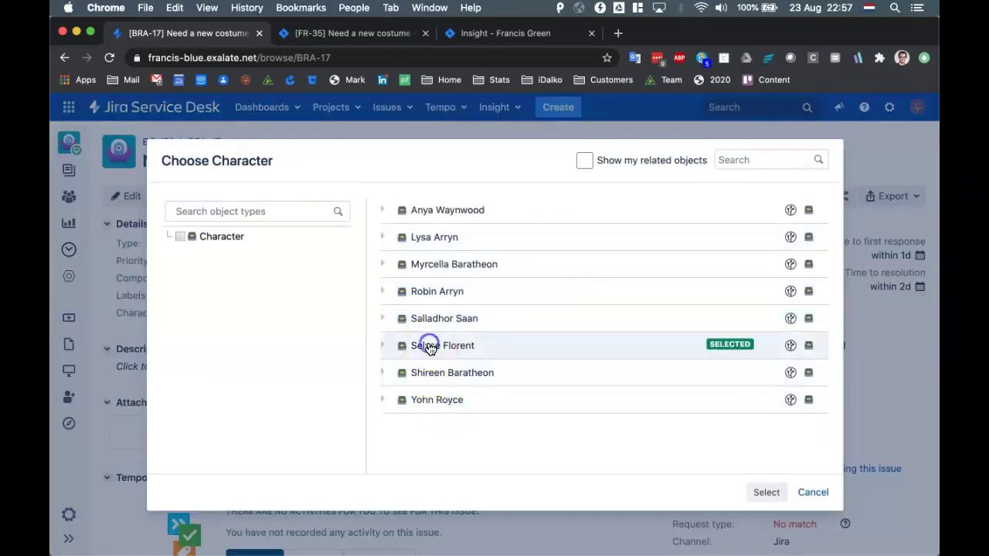
pyautogui.click(383, 346)
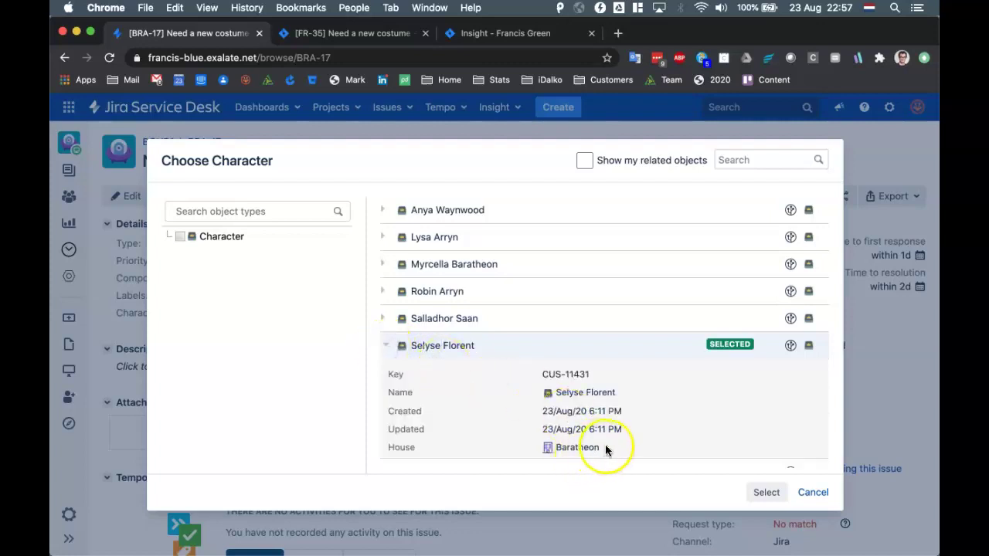
pyautogui.click(815, 496)
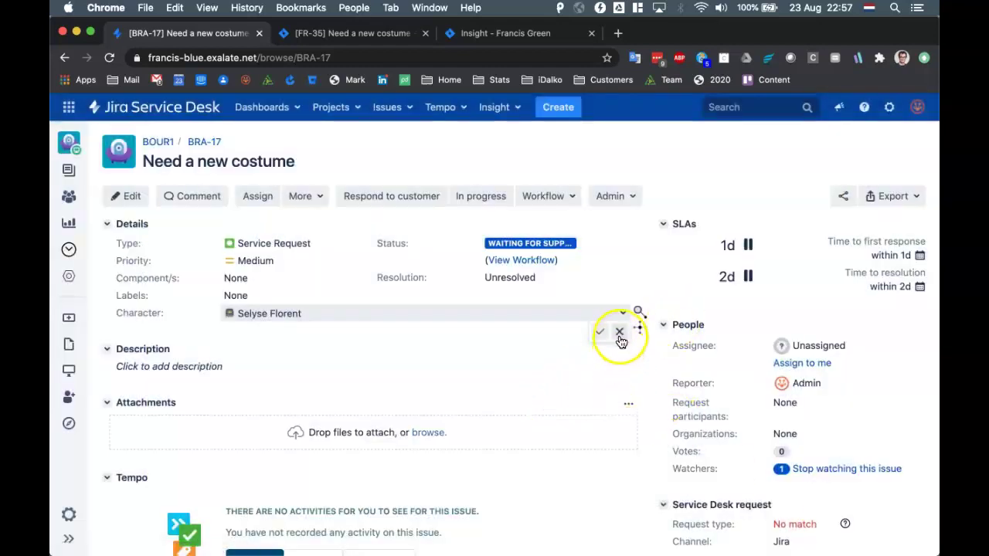
pyautogui.click(619, 333)
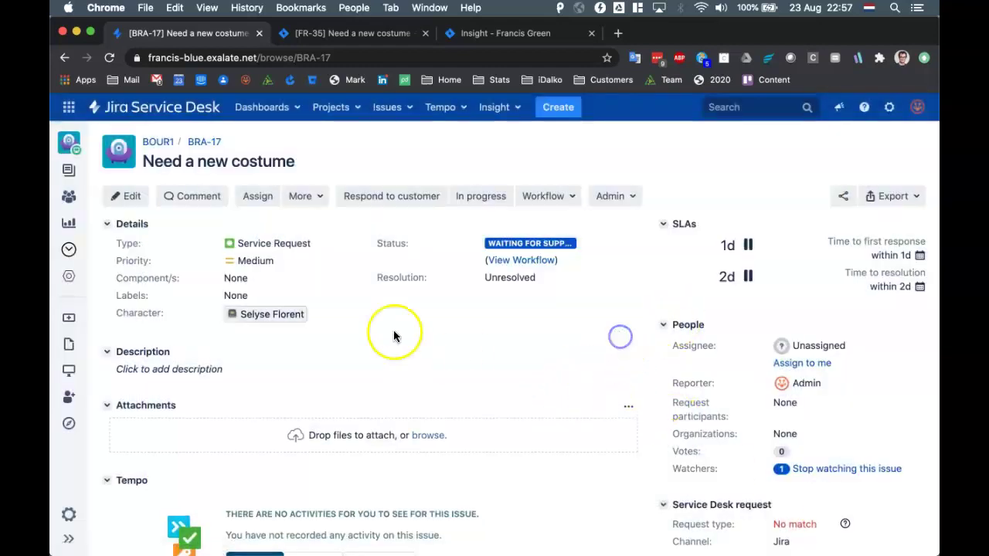
# Change the Character of BRA-17 to Lysa Arryn and save the field.
pyautogui.click(323, 316)
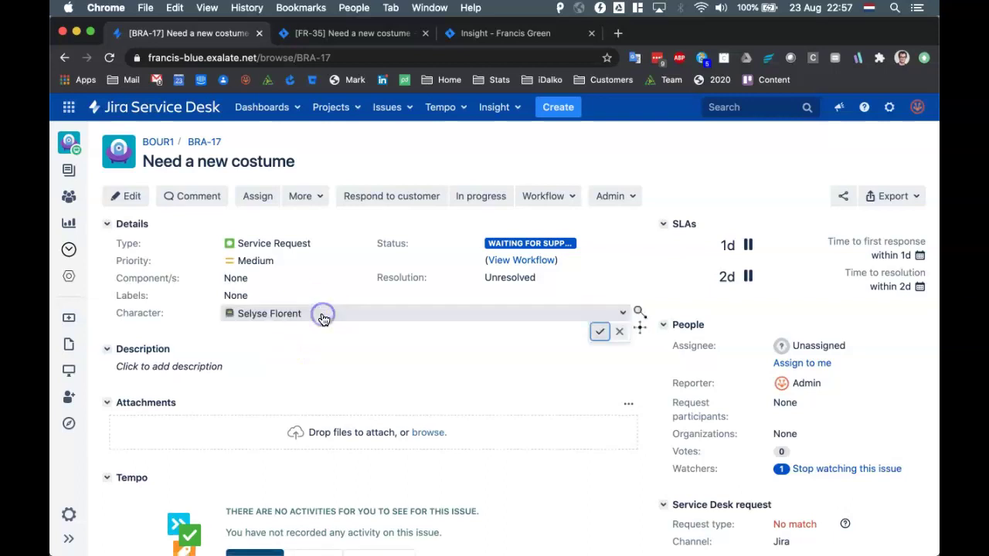
pyautogui.click(623, 316)
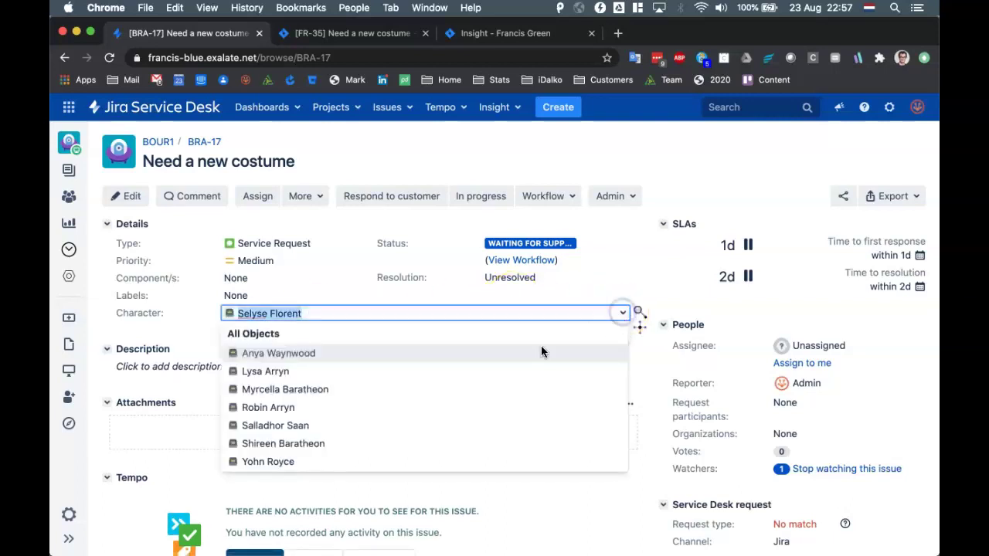
pyautogui.click(333, 374)
pyautogui.click(599, 331)
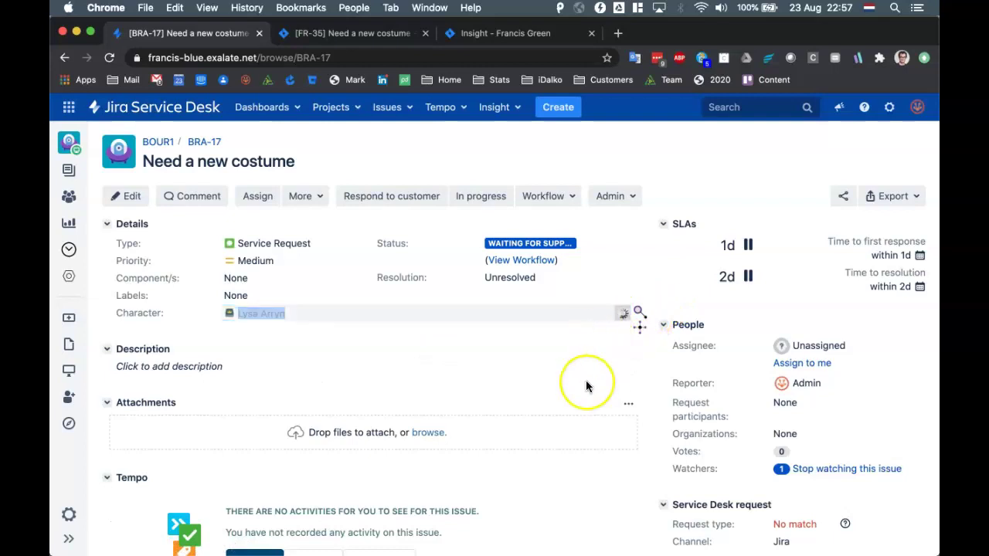
# Check the Sync Status of BRA-17 and reload FR-35 in the green Jira to check its Person field.
pyautogui.scroll(-6, 585, 382)
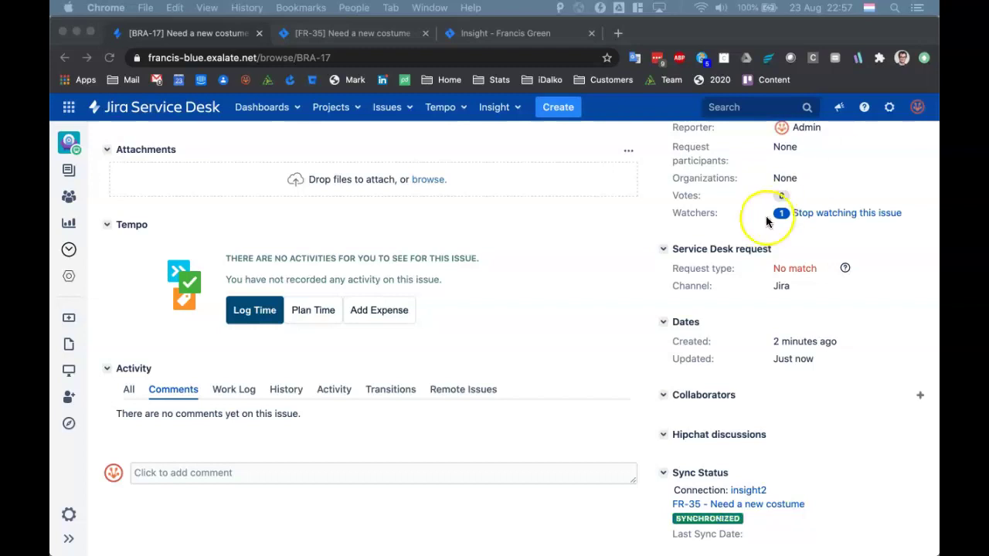
pyautogui.click(351, 35)
pyautogui.click(112, 61)
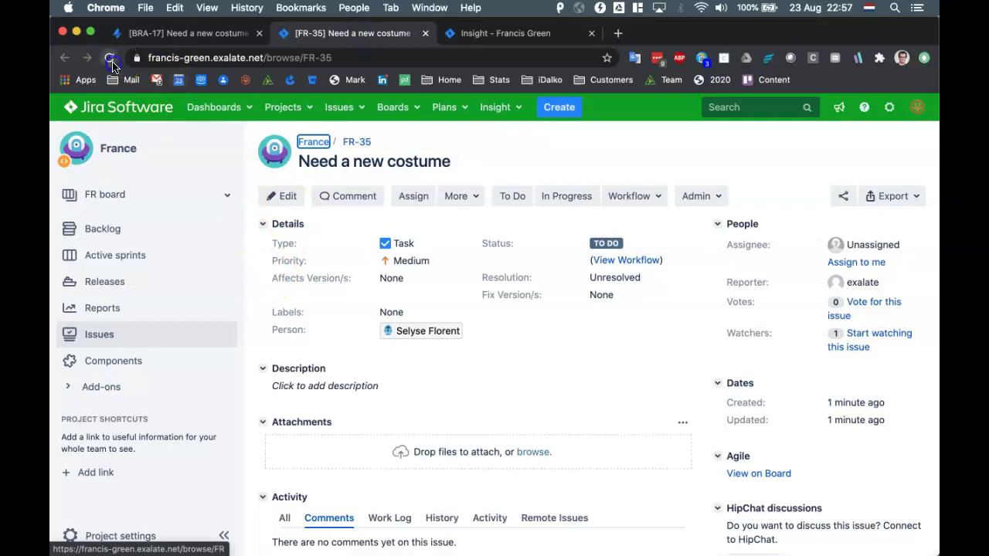